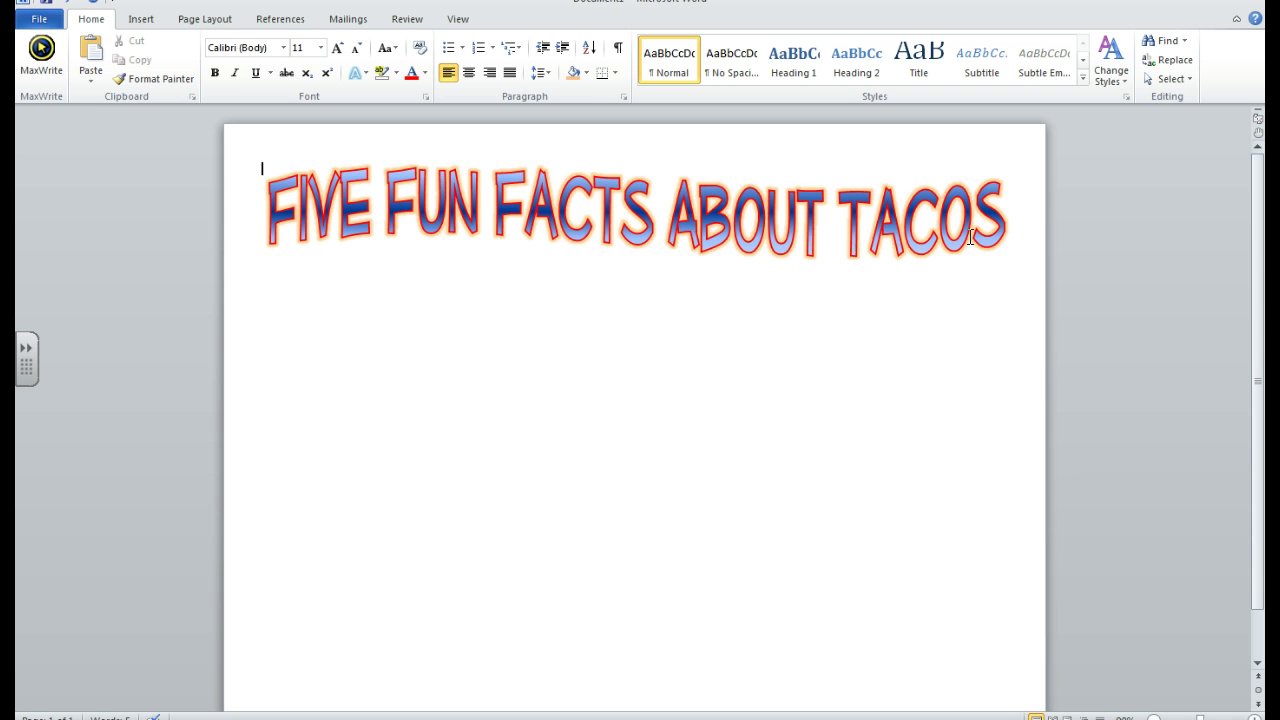
left_click(852, 253)
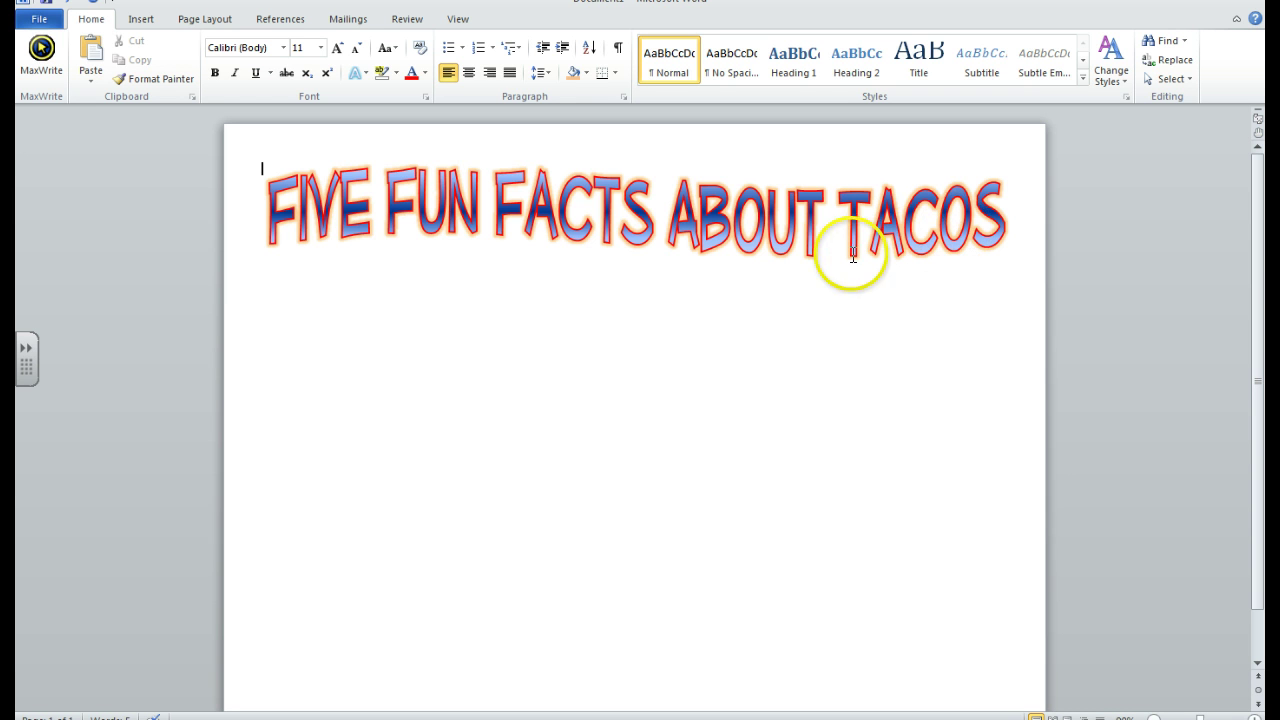
left_click(780, 270)
left_click(770, 300)
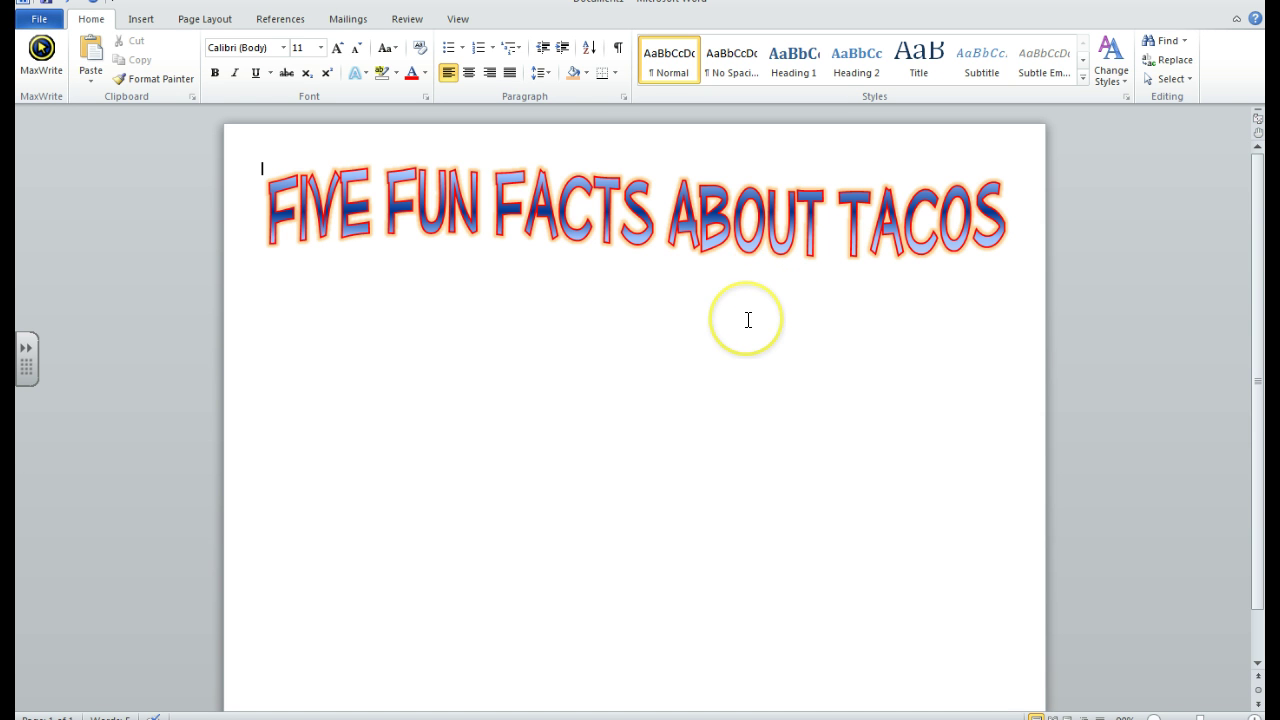
Insert a table with two columns and six rows below the WordArt title.
left_click(146, 23)
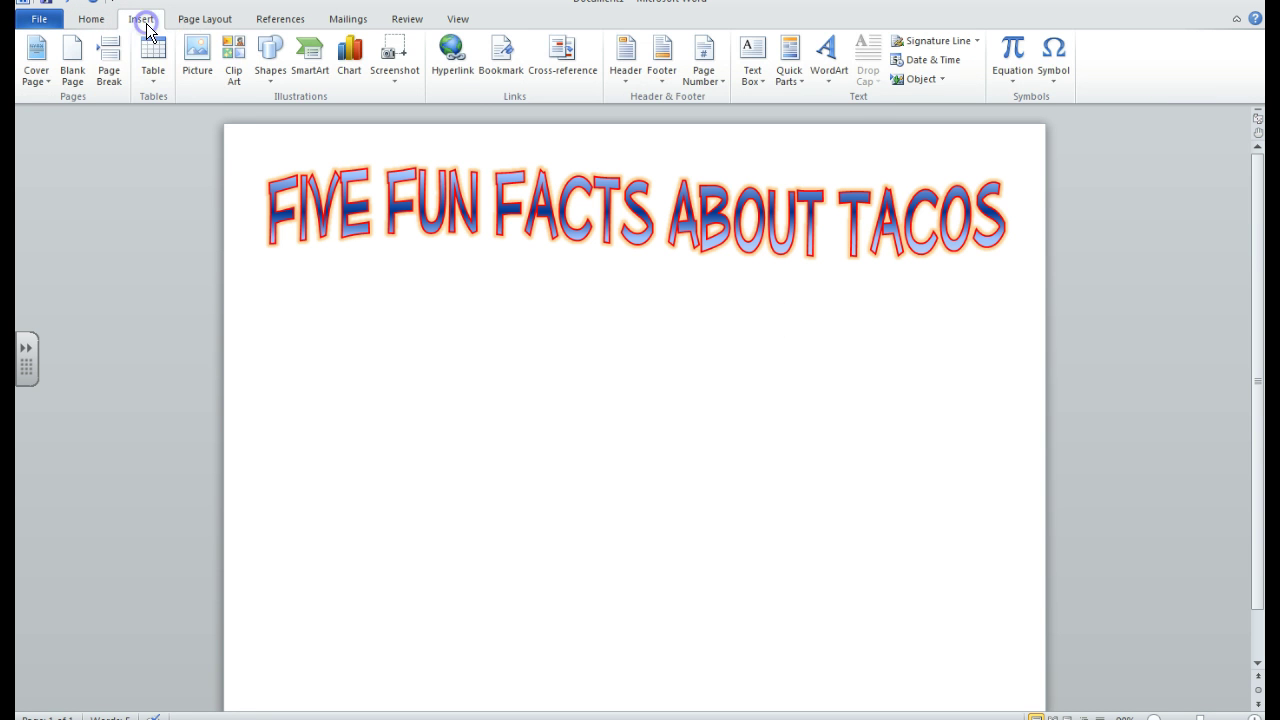
left_click(150, 80)
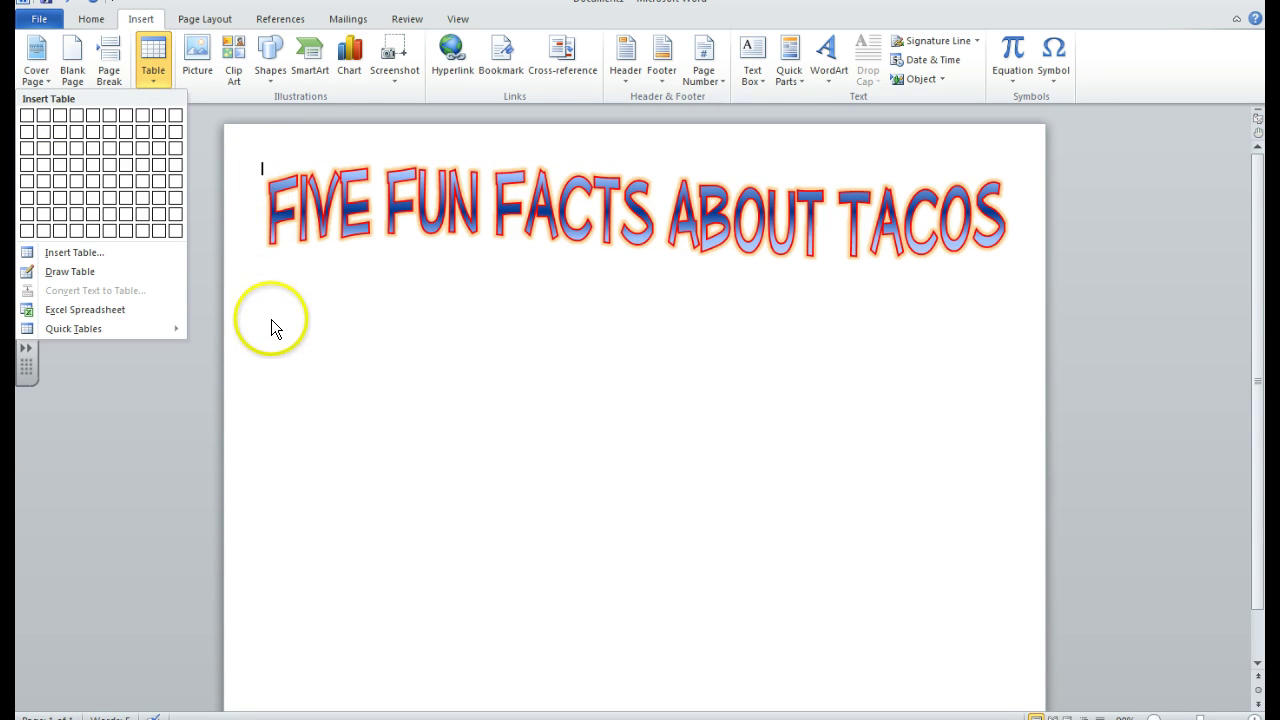
left_click(266, 294)
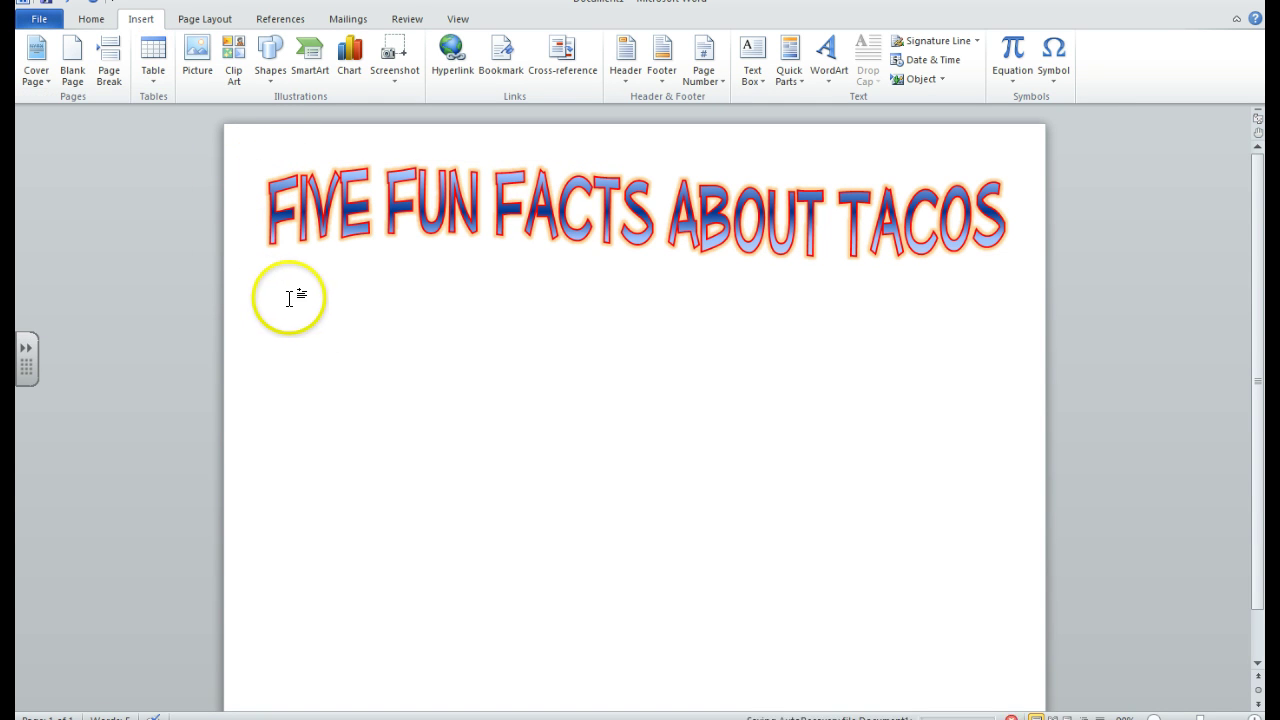
left_click(148, 71)
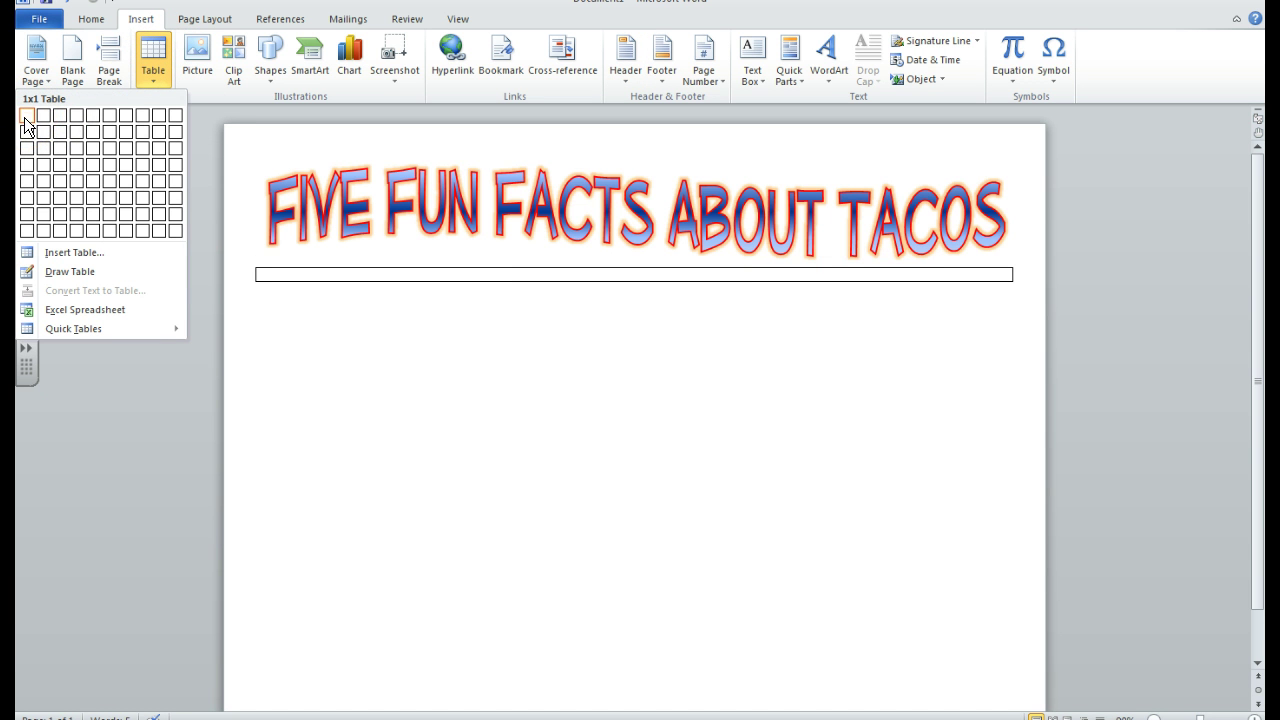
left_click(43, 199)
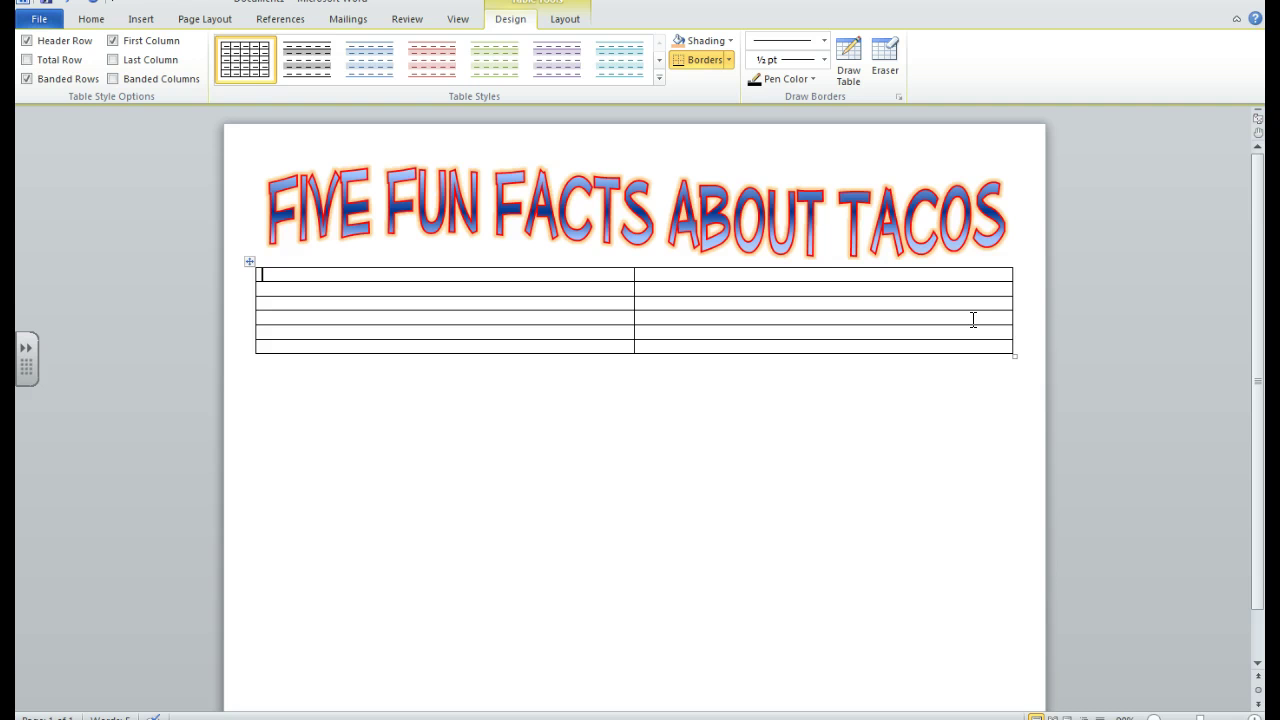
Enter the column headings "Facts" and "Sources" in the table's first row.
type("Facts")
key("Tab")
type("Sources")
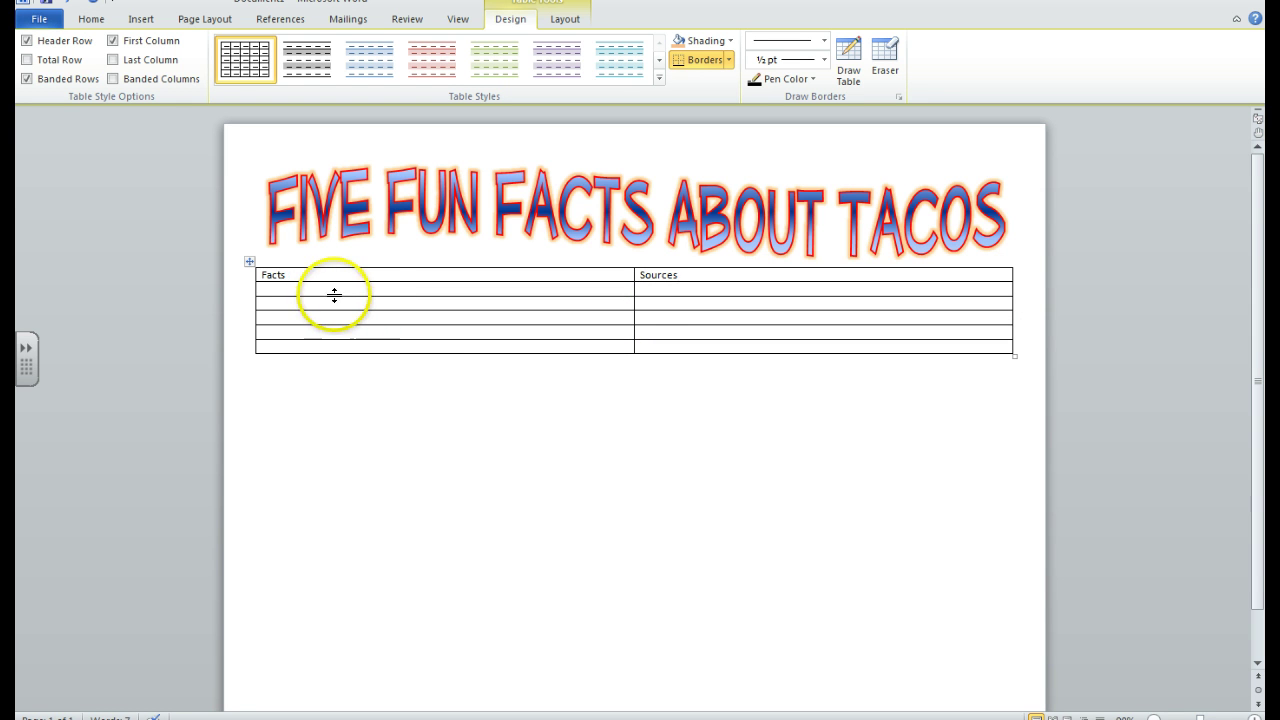
left_click(306, 280)
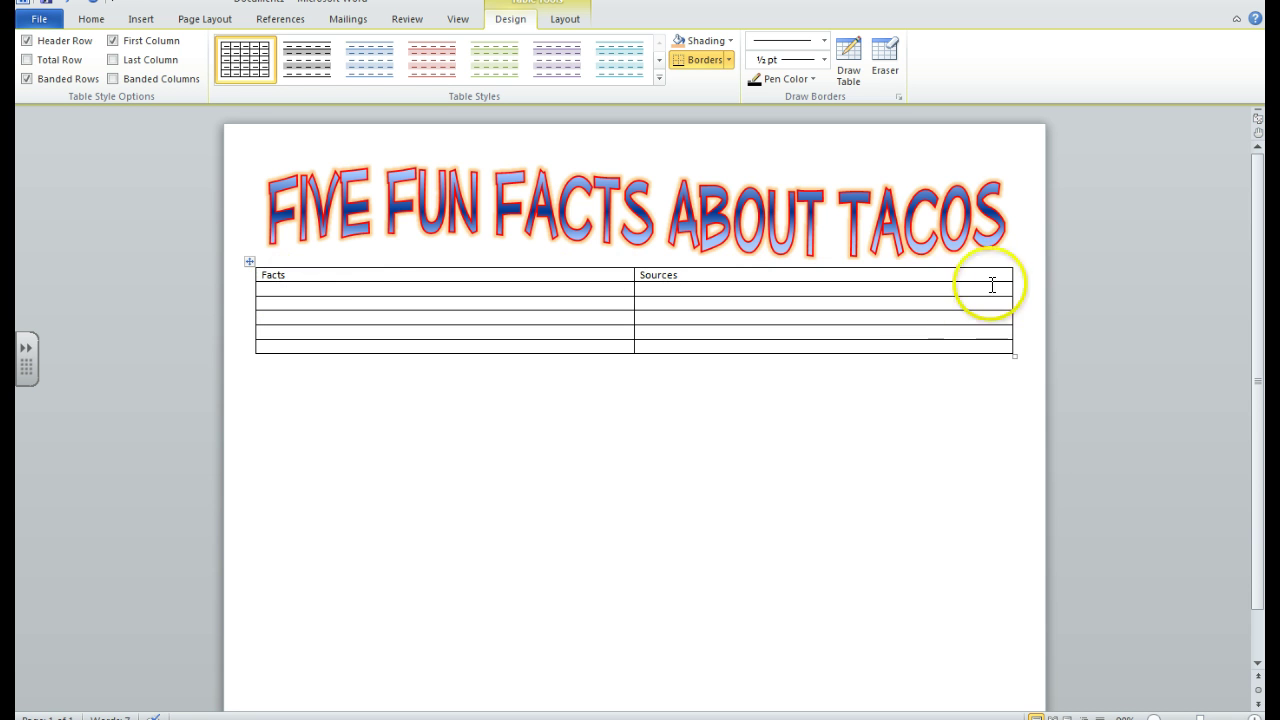
left_click_drag(298, 274, 755, 283)
left_click(718, 420)
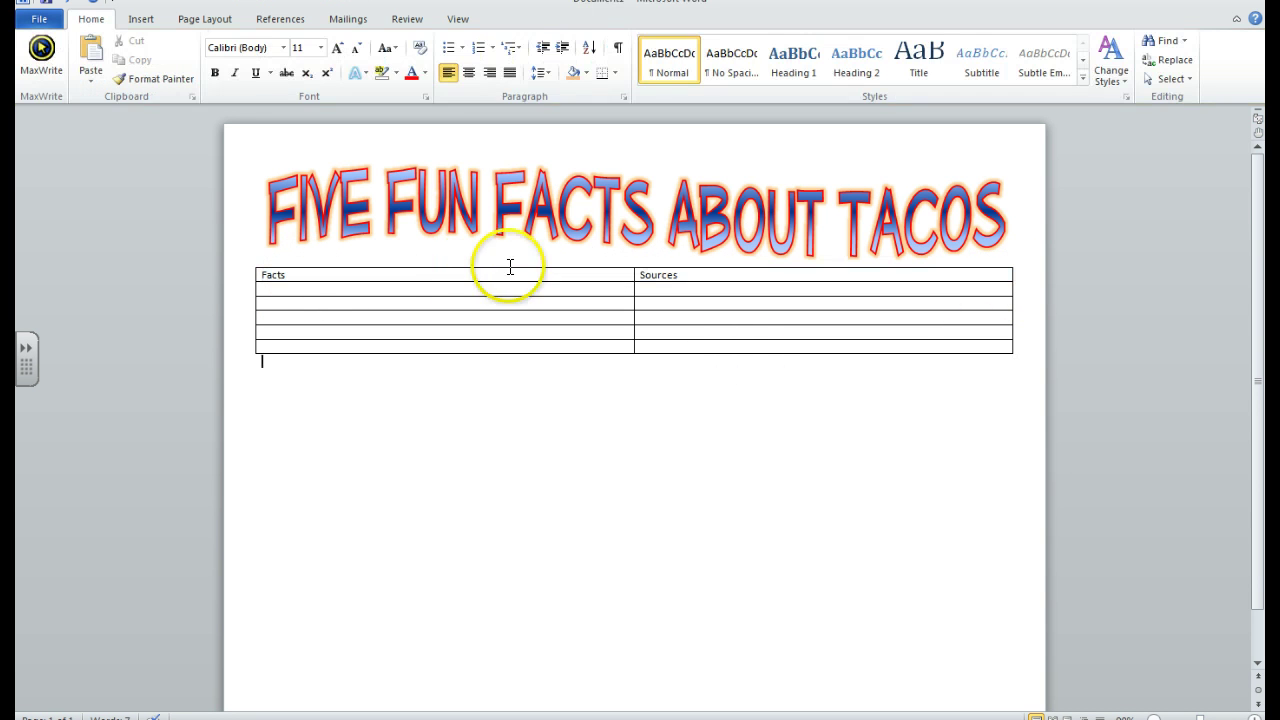
Shade the table's header row, containing Facts and Sources, with a light aqua theme color.
left_click(463, 275)
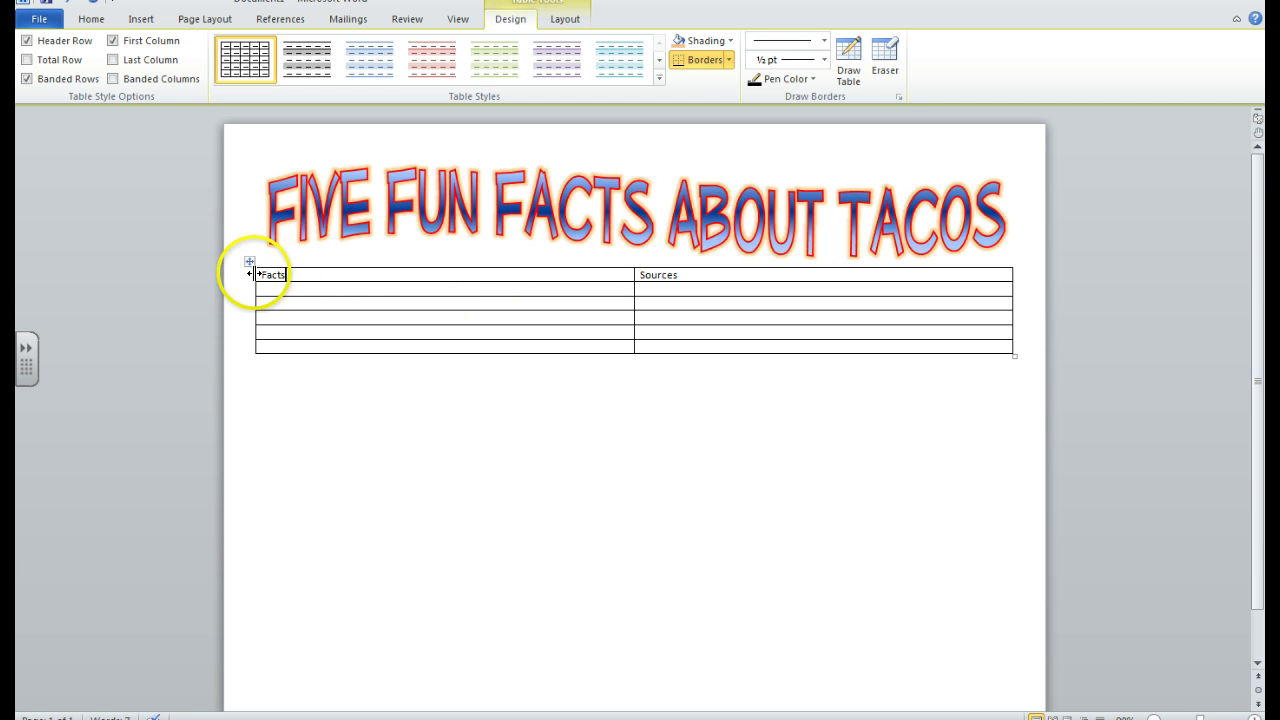
left_click_drag(257, 275, 724, 273)
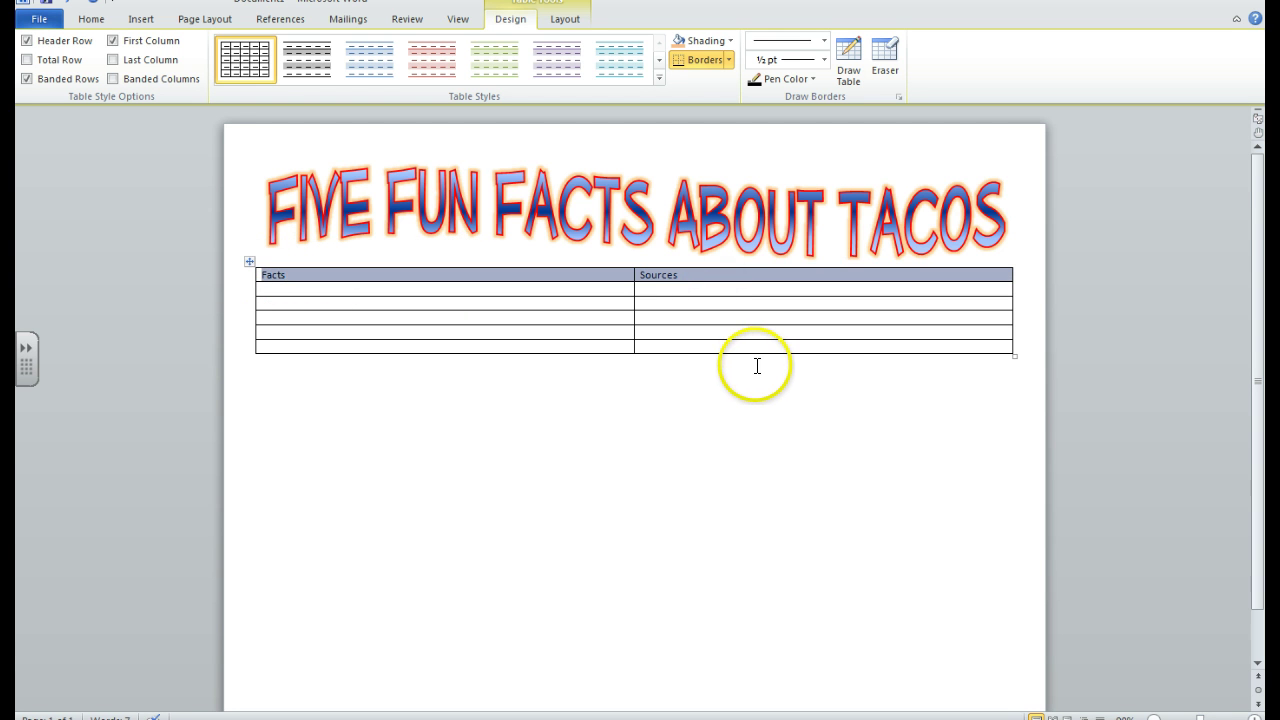
left_click(551, 17)
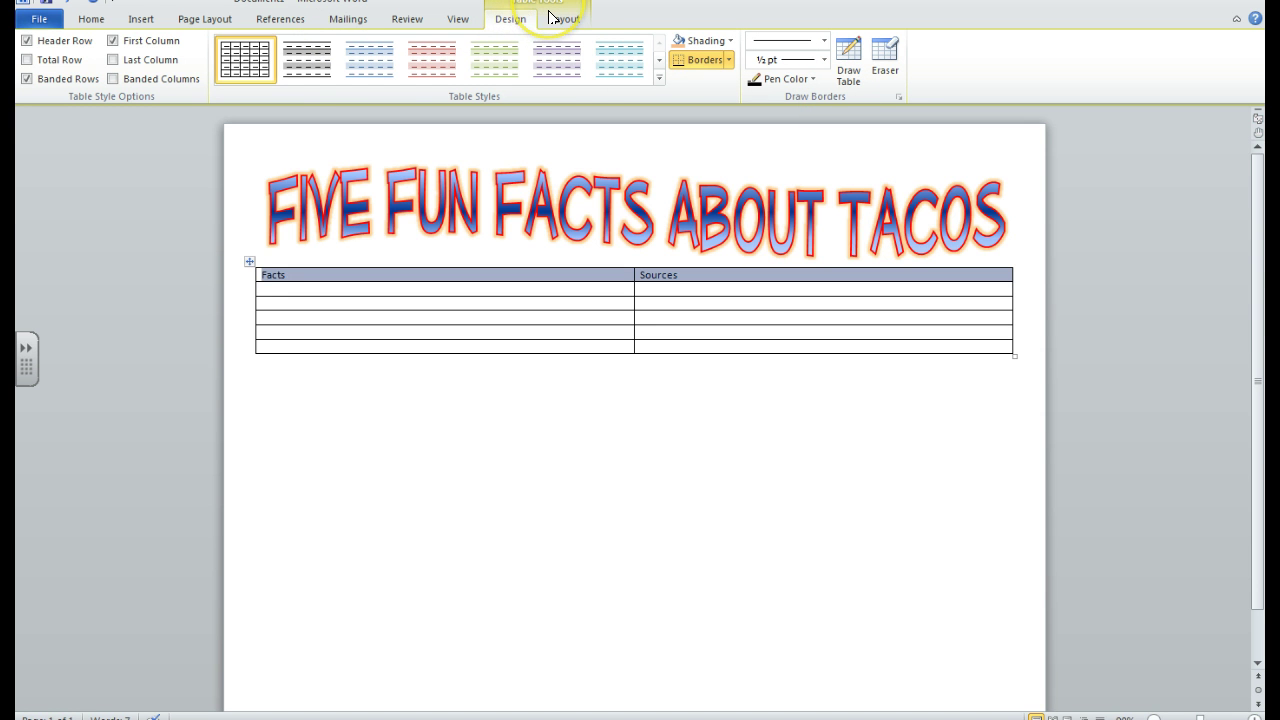
left_click(563, 18)
left_click(510, 22)
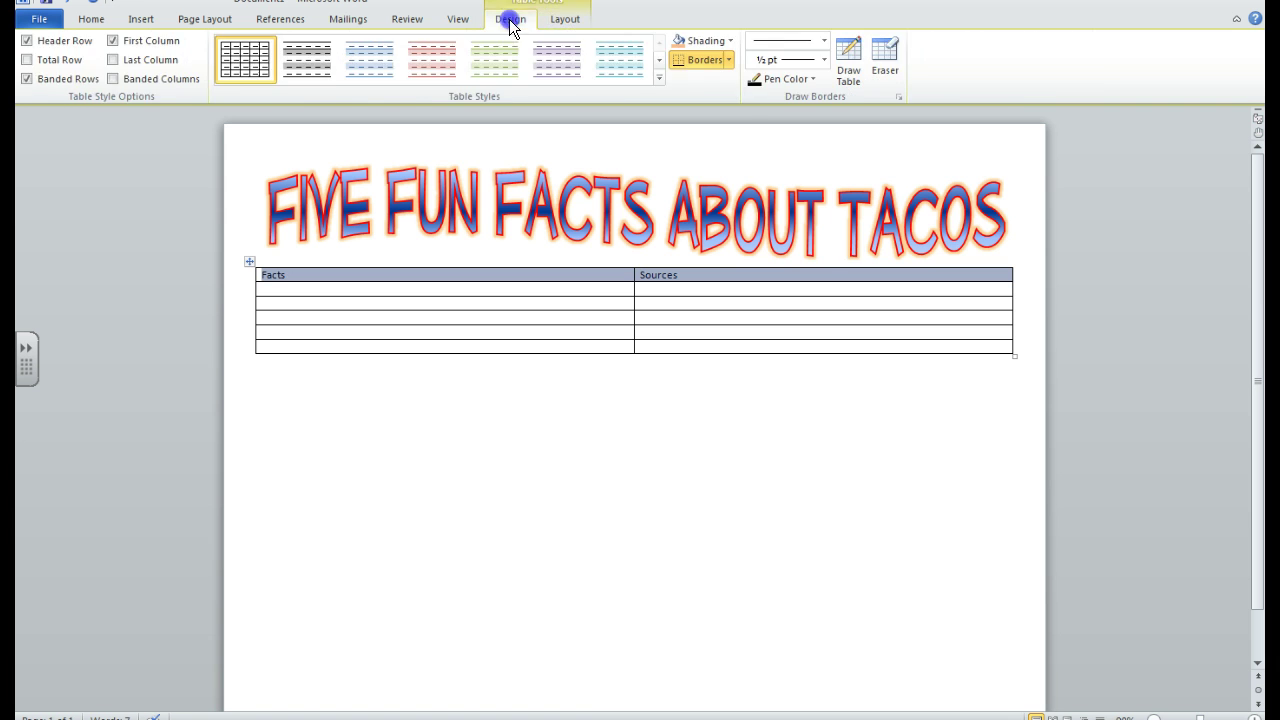
left_click(551, 20)
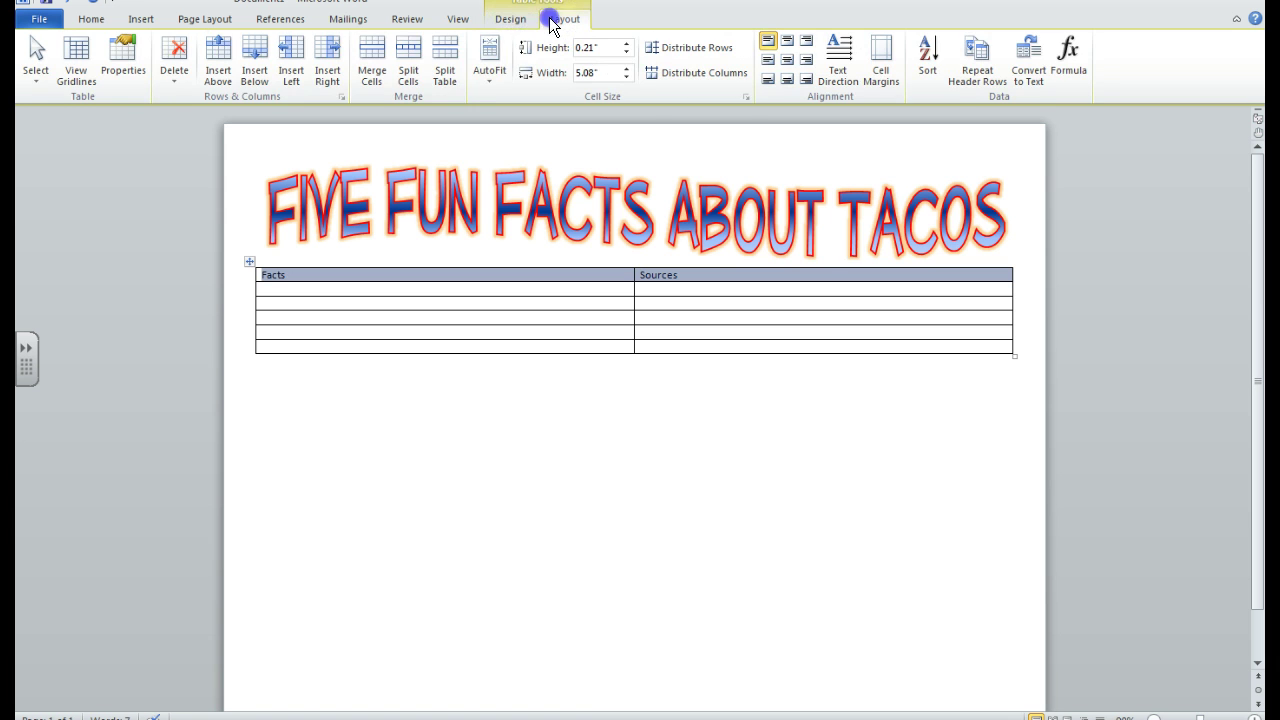
left_click(495, 26)
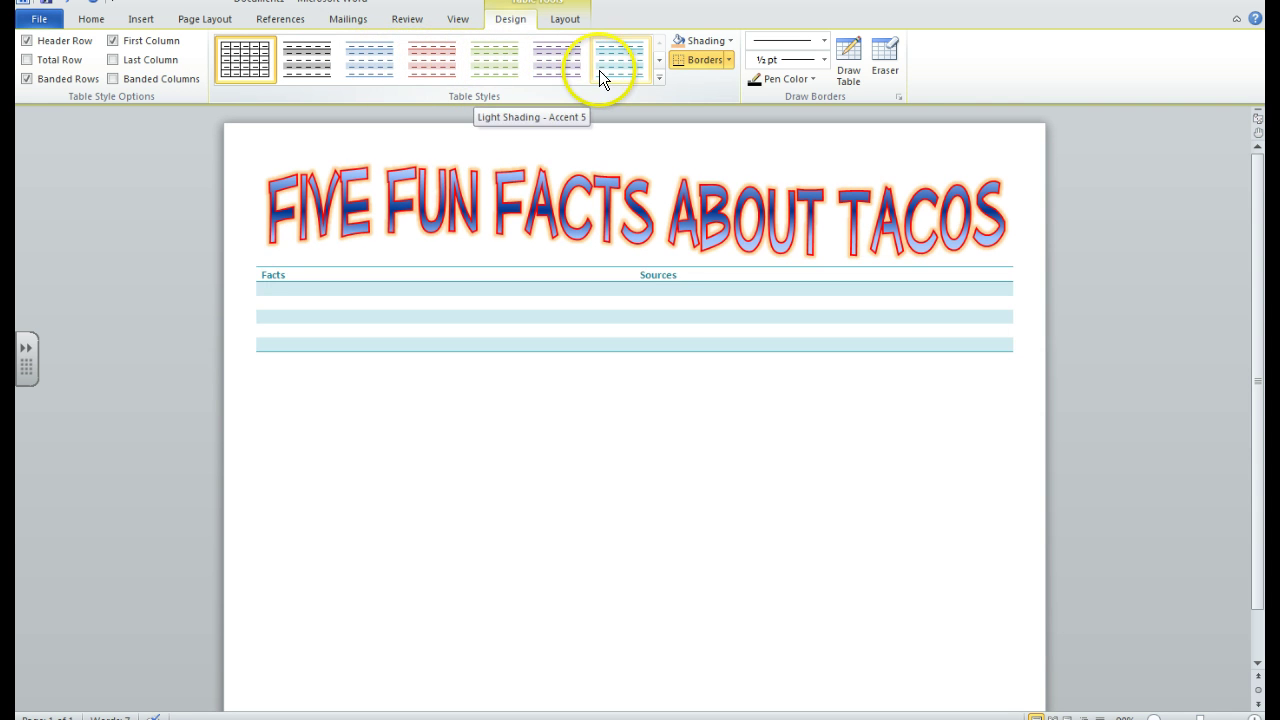
left_click(728, 42)
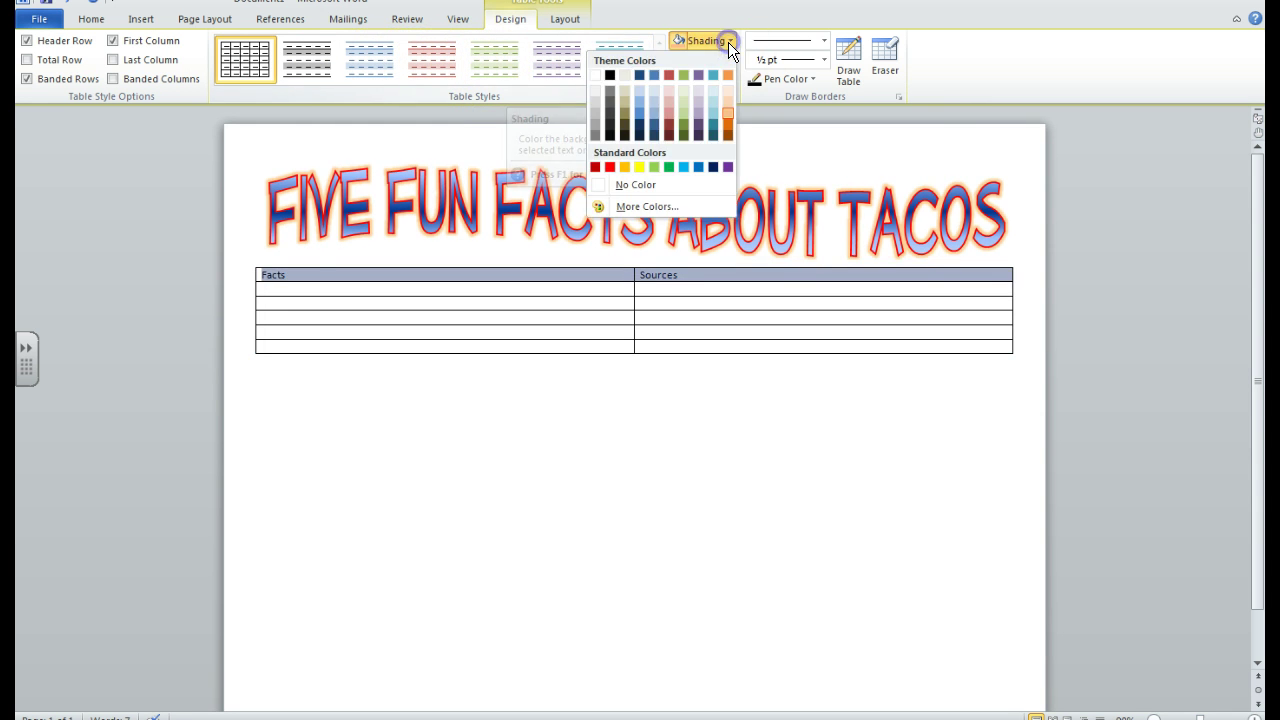
left_click(711, 111)
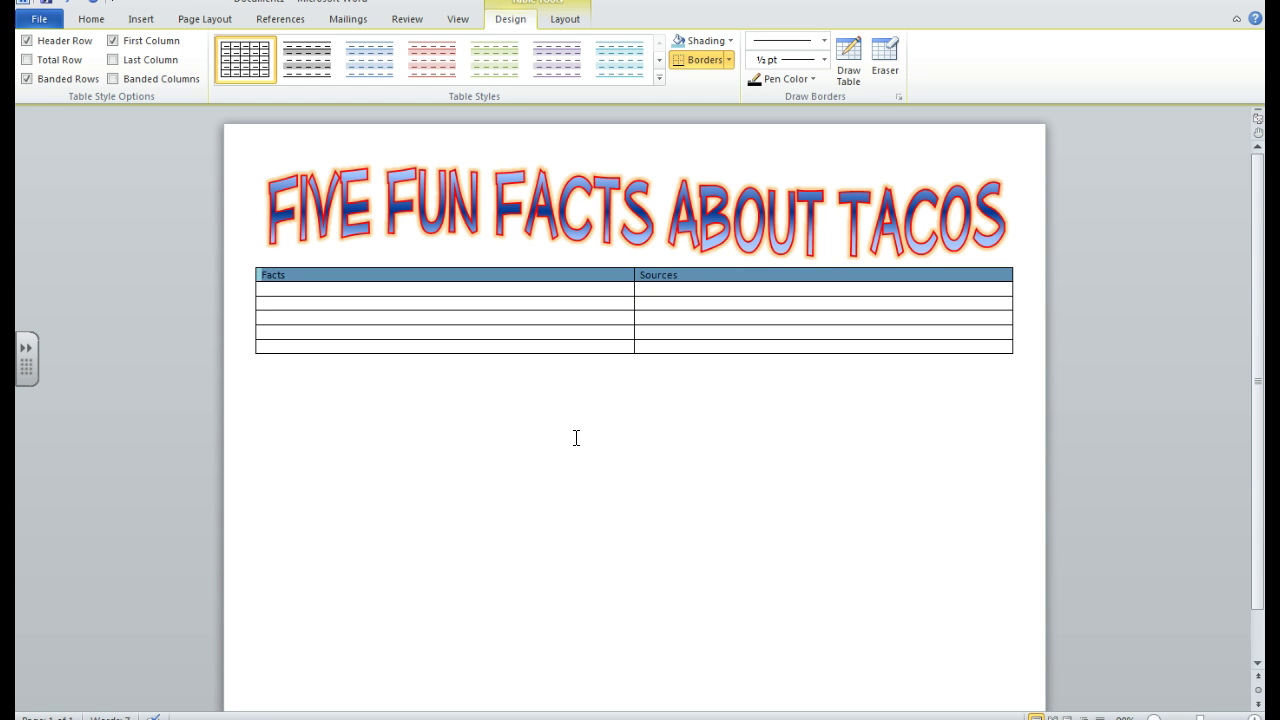
Make the header row text bold and set its font size to 24.
left_click(90, 20)
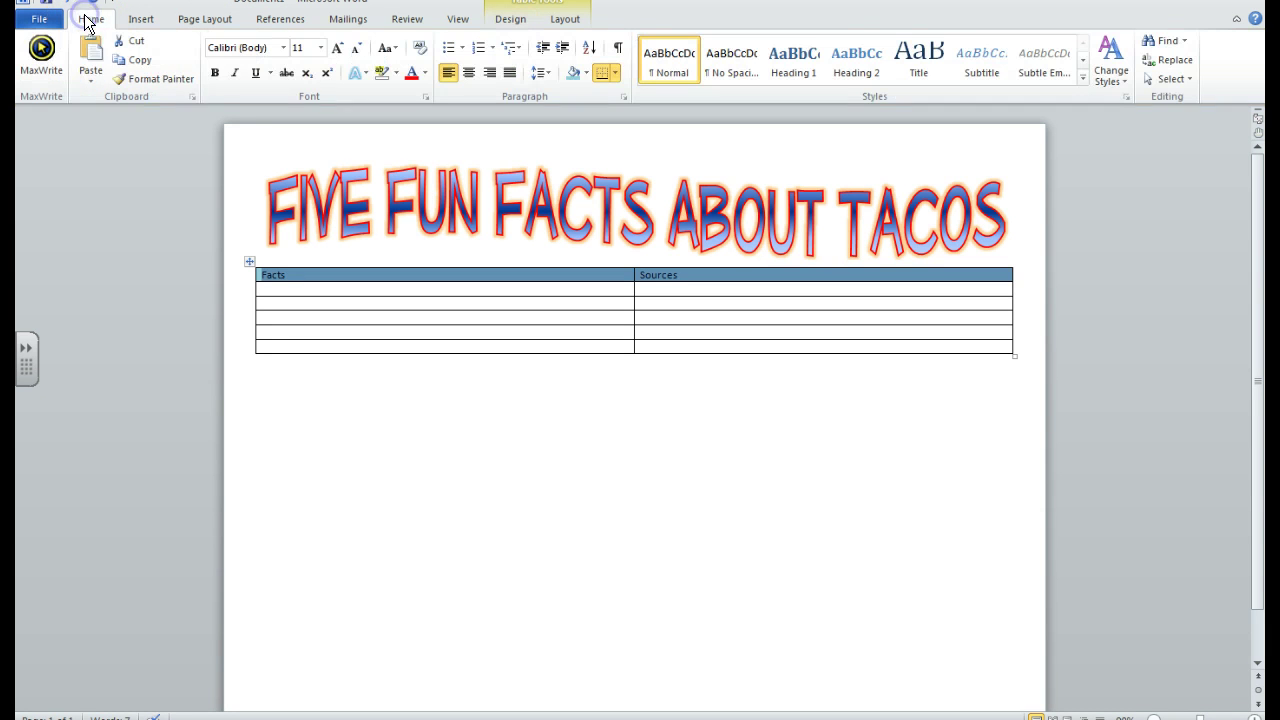
left_click(215, 73)
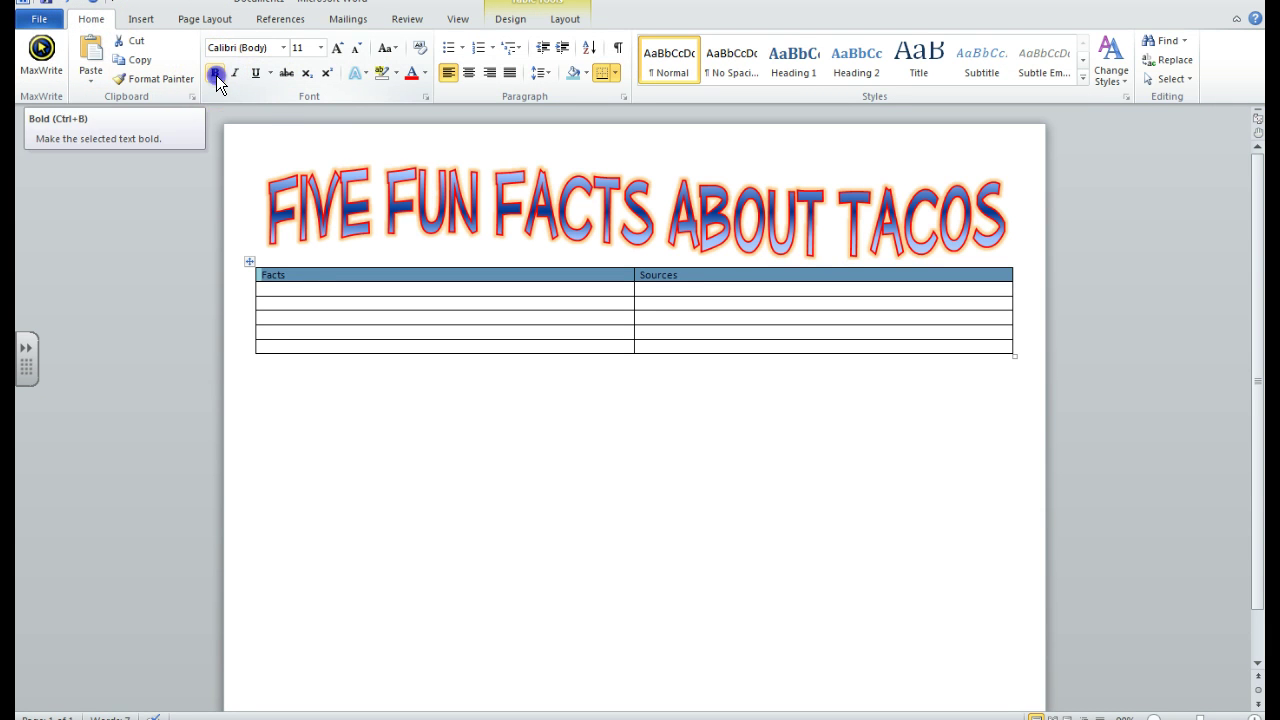
left_click(320, 47)
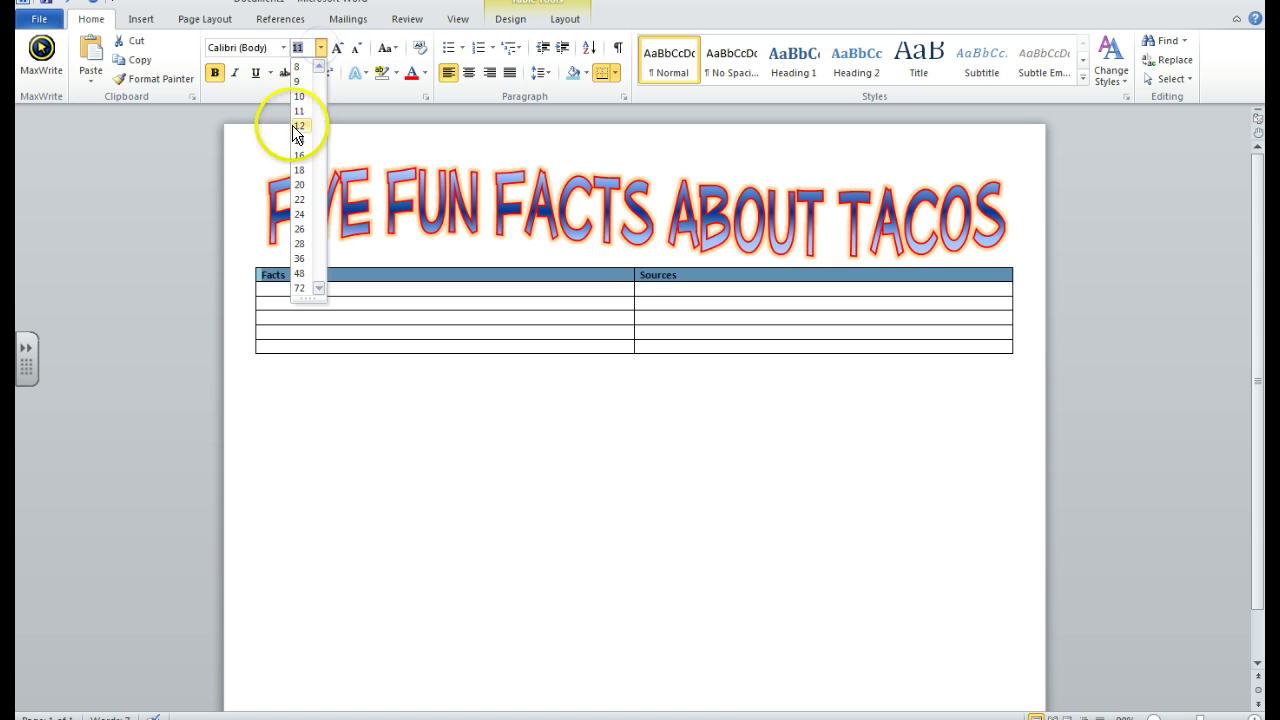
left_click(301, 222)
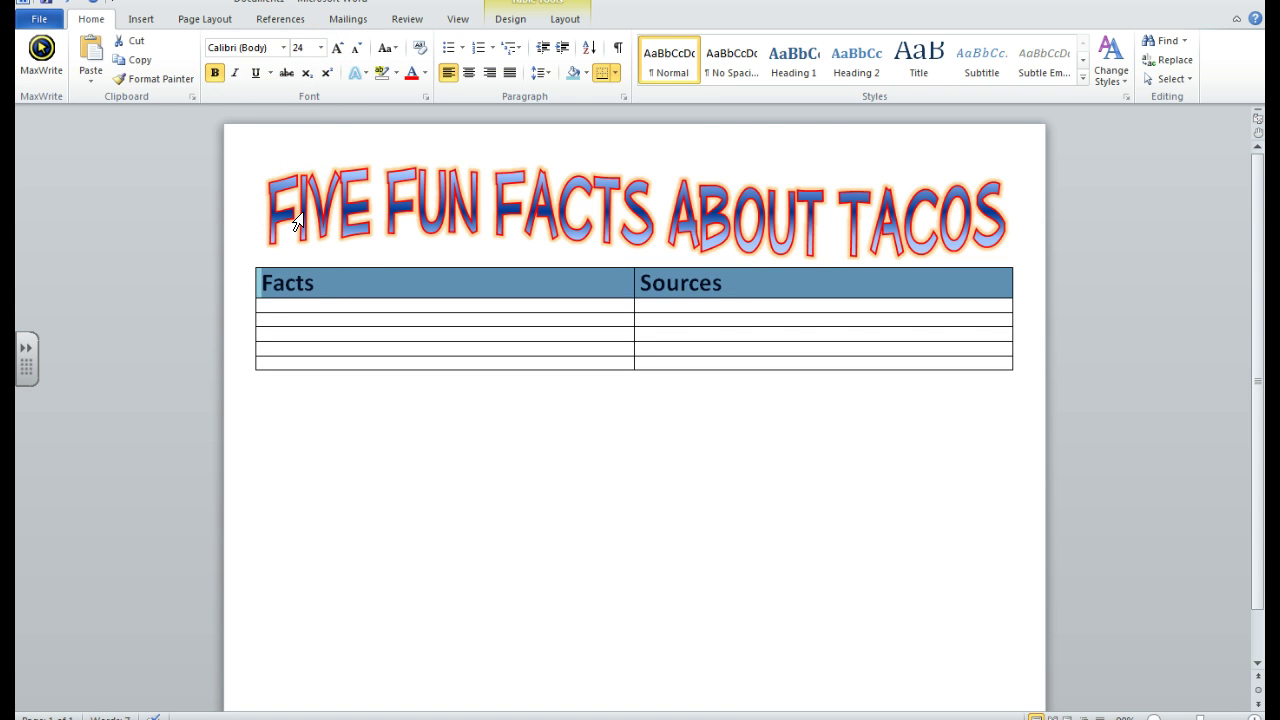
Set the font of the header row text to Blackadder ITC.
left_click(283, 48)
scroll(125, 288, "down", 6)
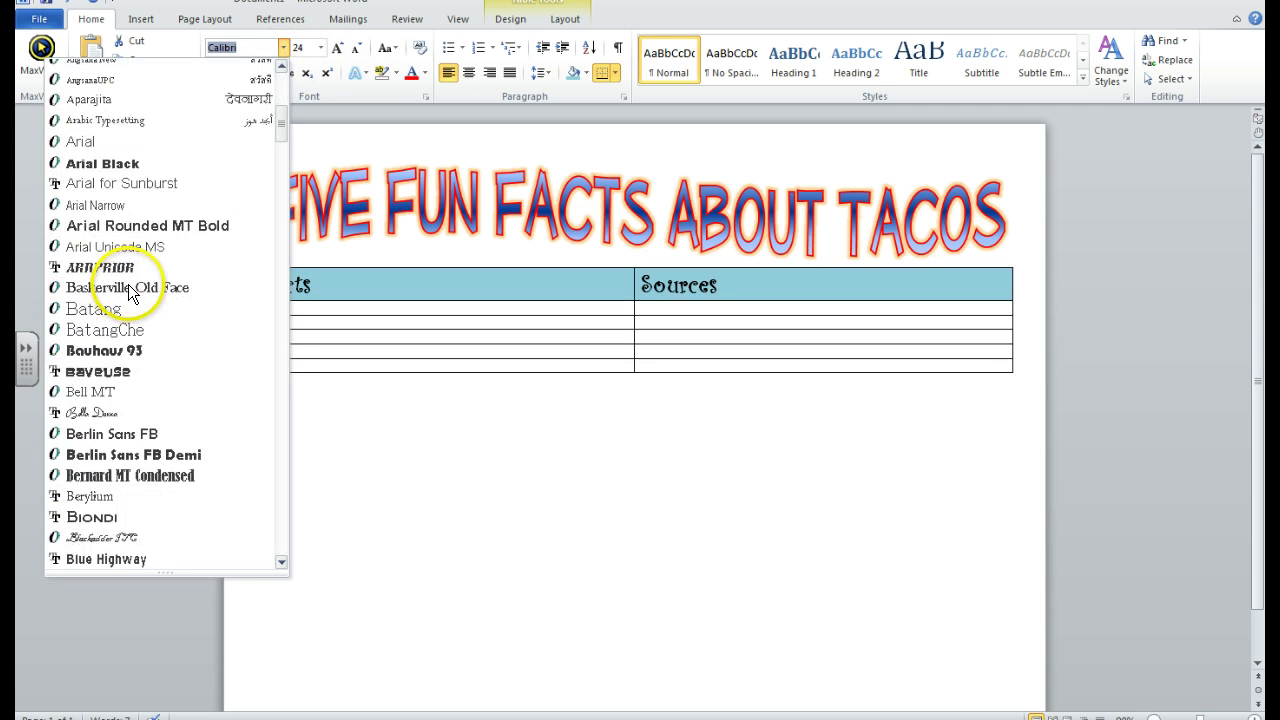
scroll(130, 286, "down", 9)
scroll(131, 283, "up", 3)
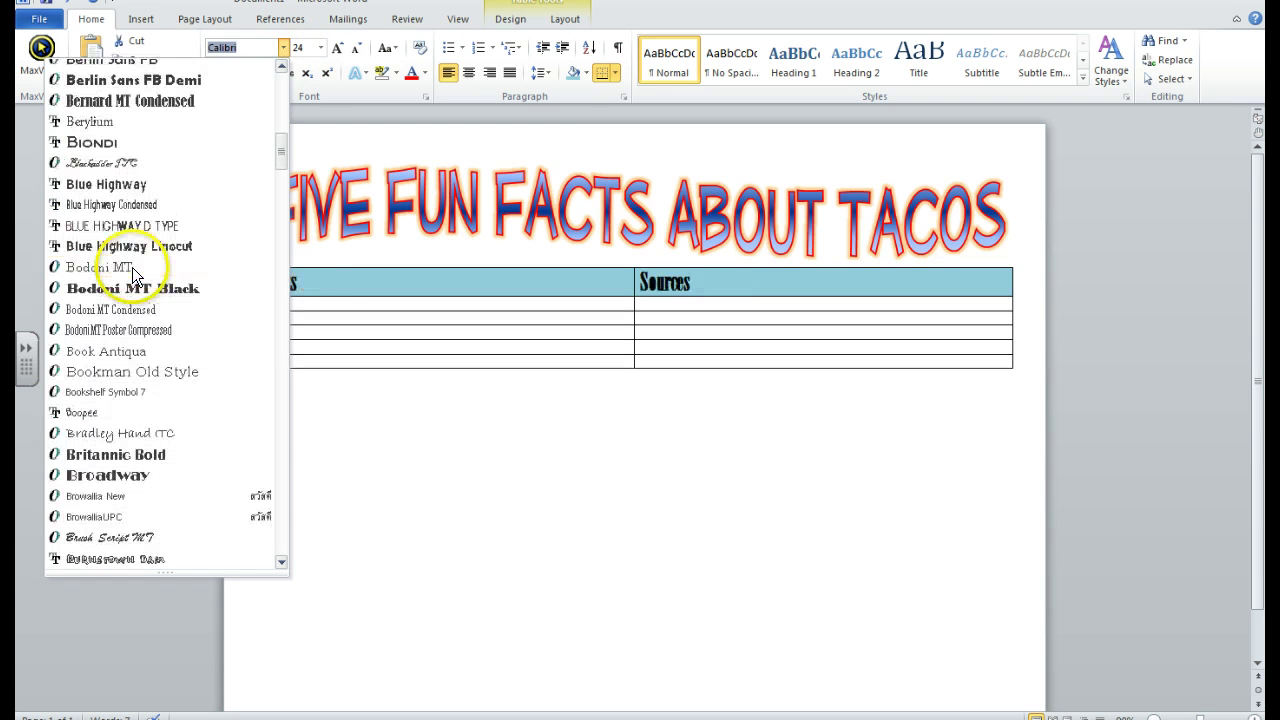
left_click(127, 163)
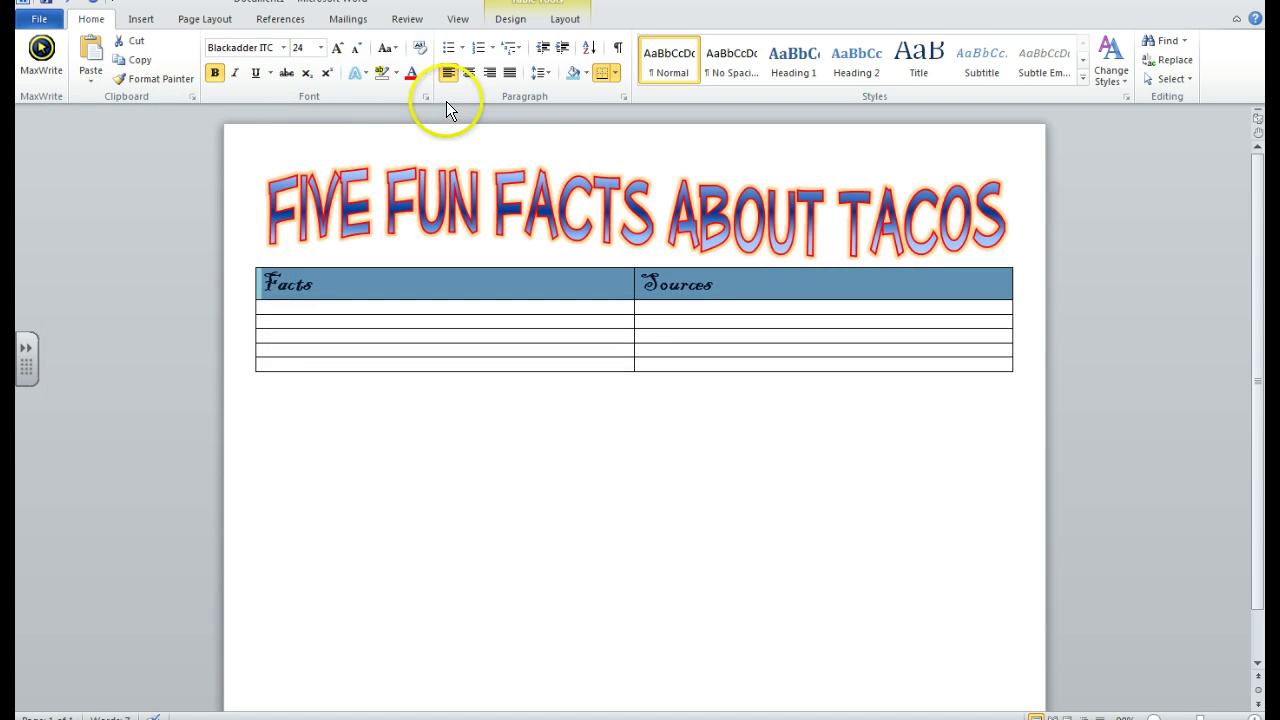
Color the header row text with the standard dark blue and center it in its cells.
left_click(424, 75)
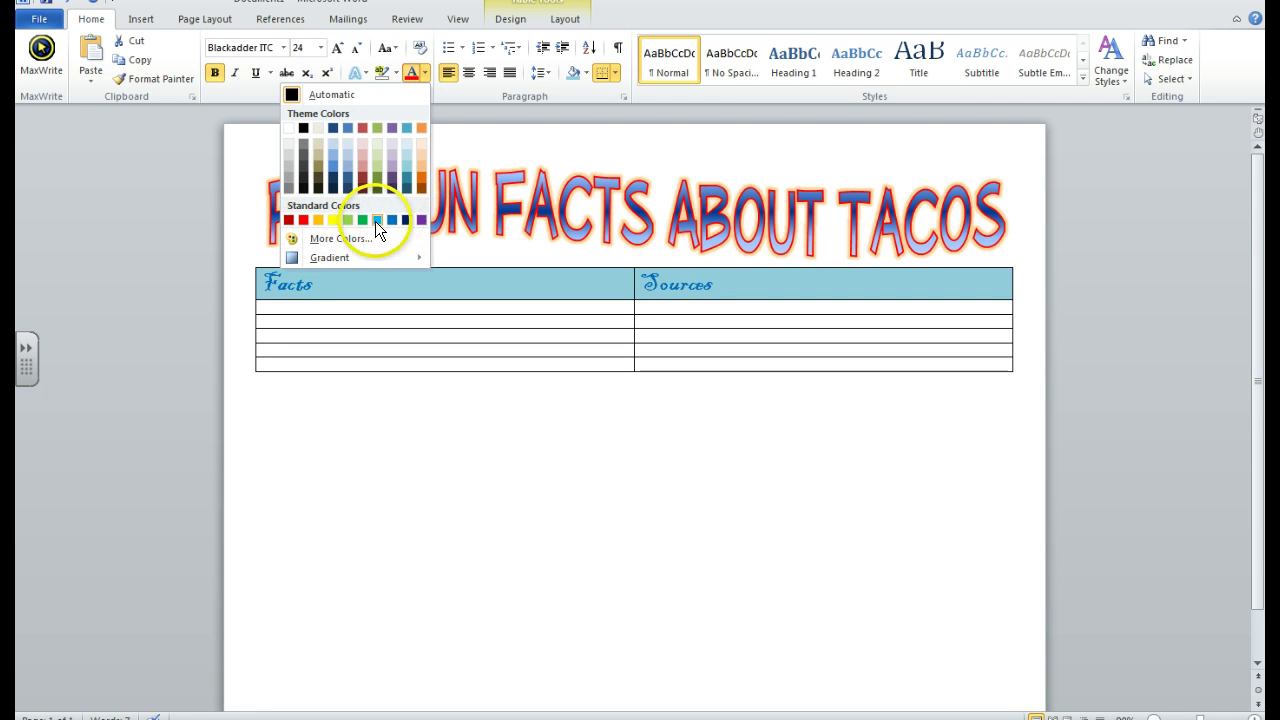
left_click(406, 220)
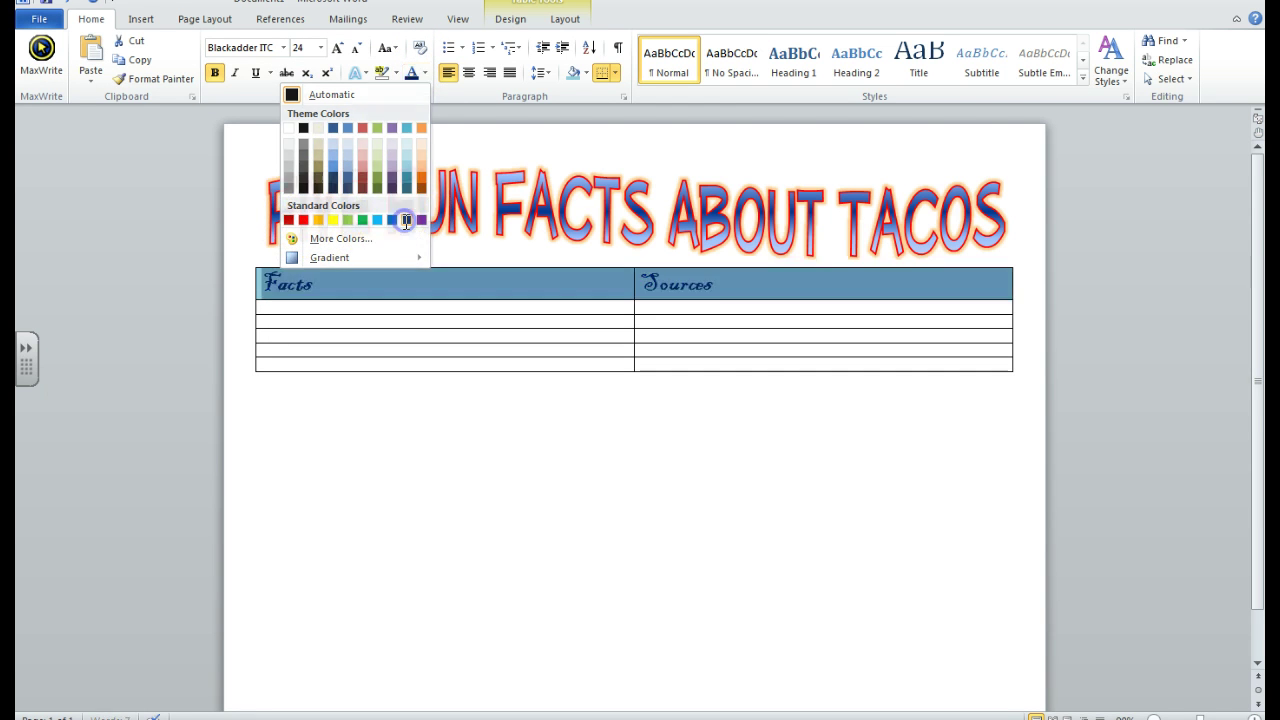
left_click(465, 73)
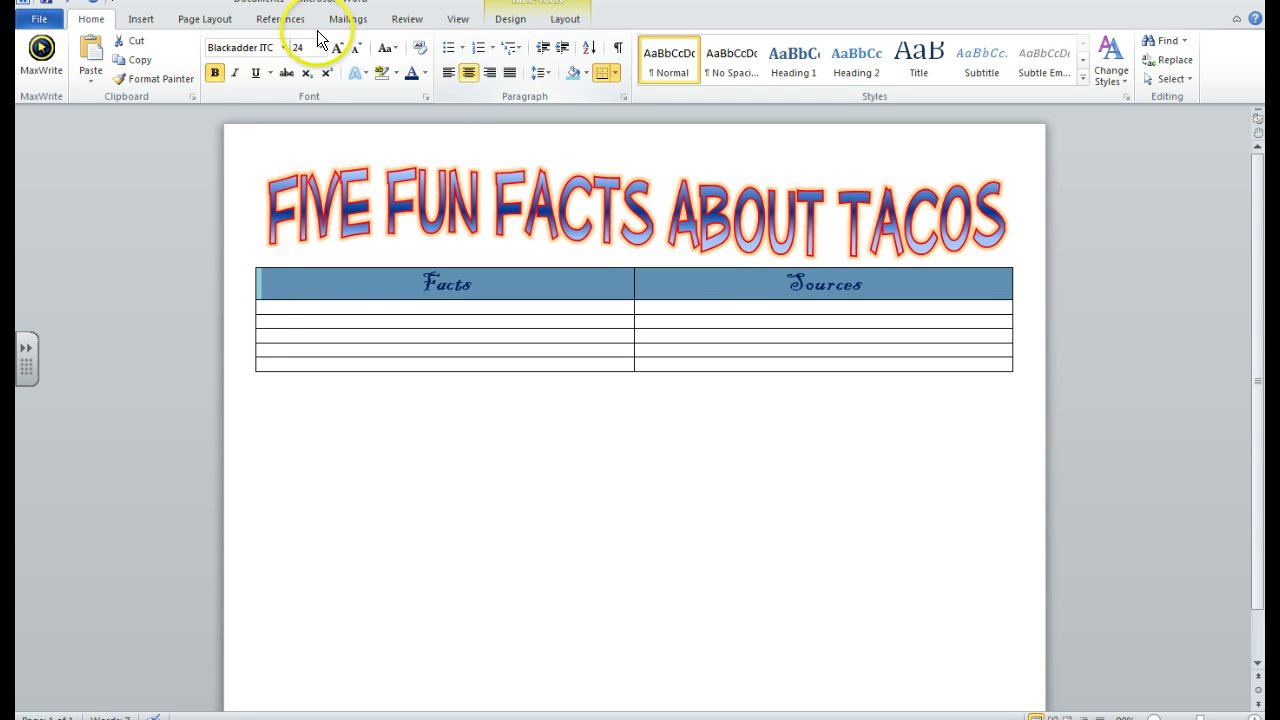
Change the font of the header row text to Goudy Stout.
left_click(284, 47)
left_click_drag(286, 108, 278, 306)
left_click(189, 259)
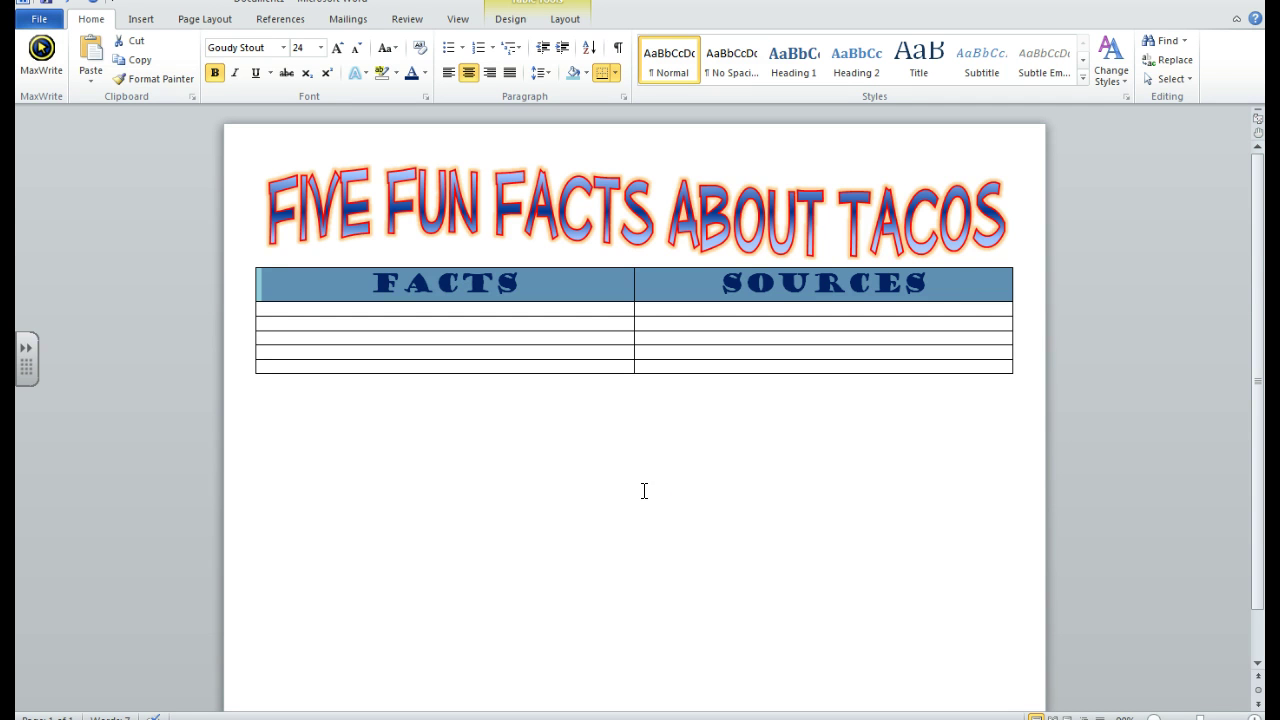
Try narrowing the Facts column by moving the divider between the two columns, and undo the change.
left_click(298, 318)
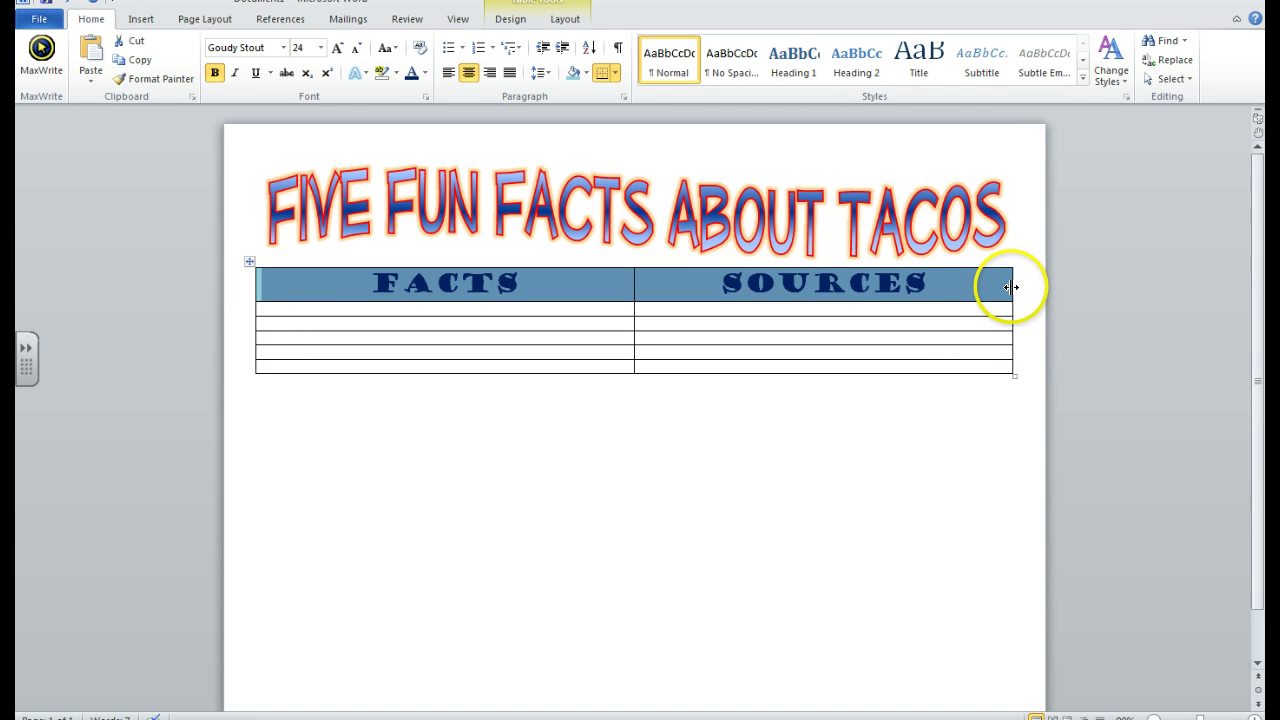
mouse_move(1011, 287)
left_mouse_down()
mouse_move(934, 287)
mouse_move(1012, 288)
left_mouse_up()
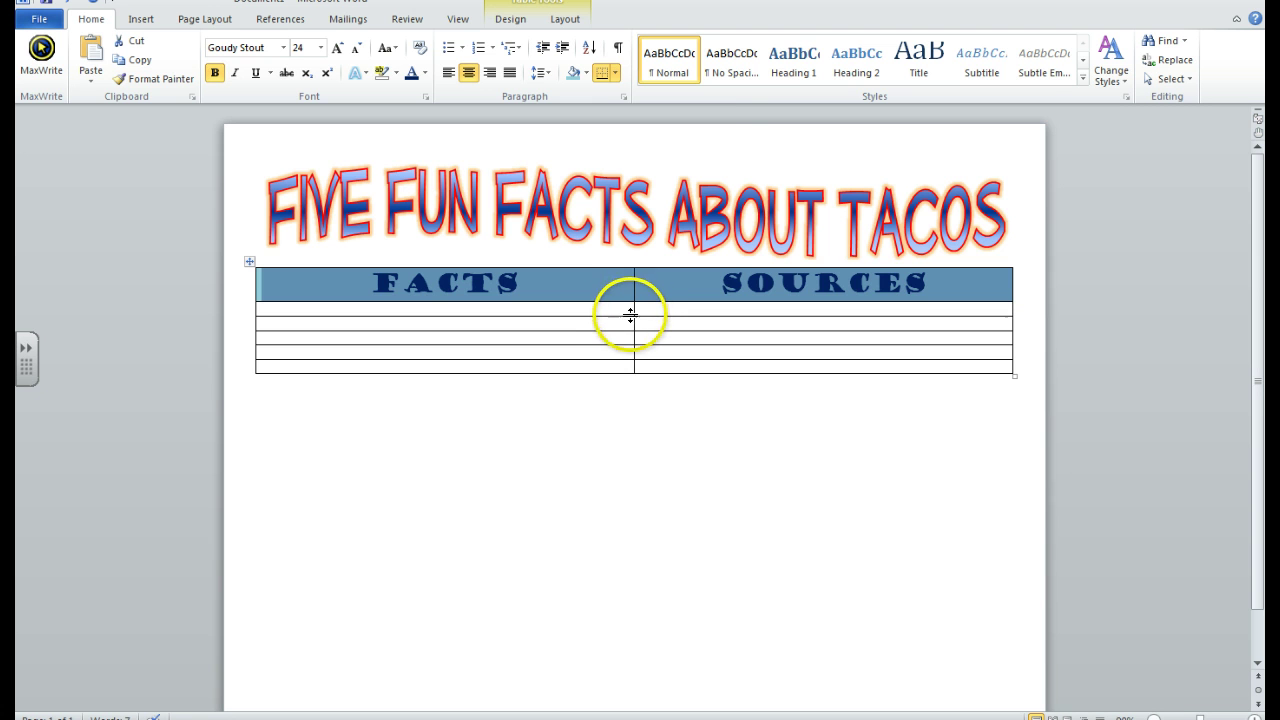
left_click_drag(634, 311, 566, 316)
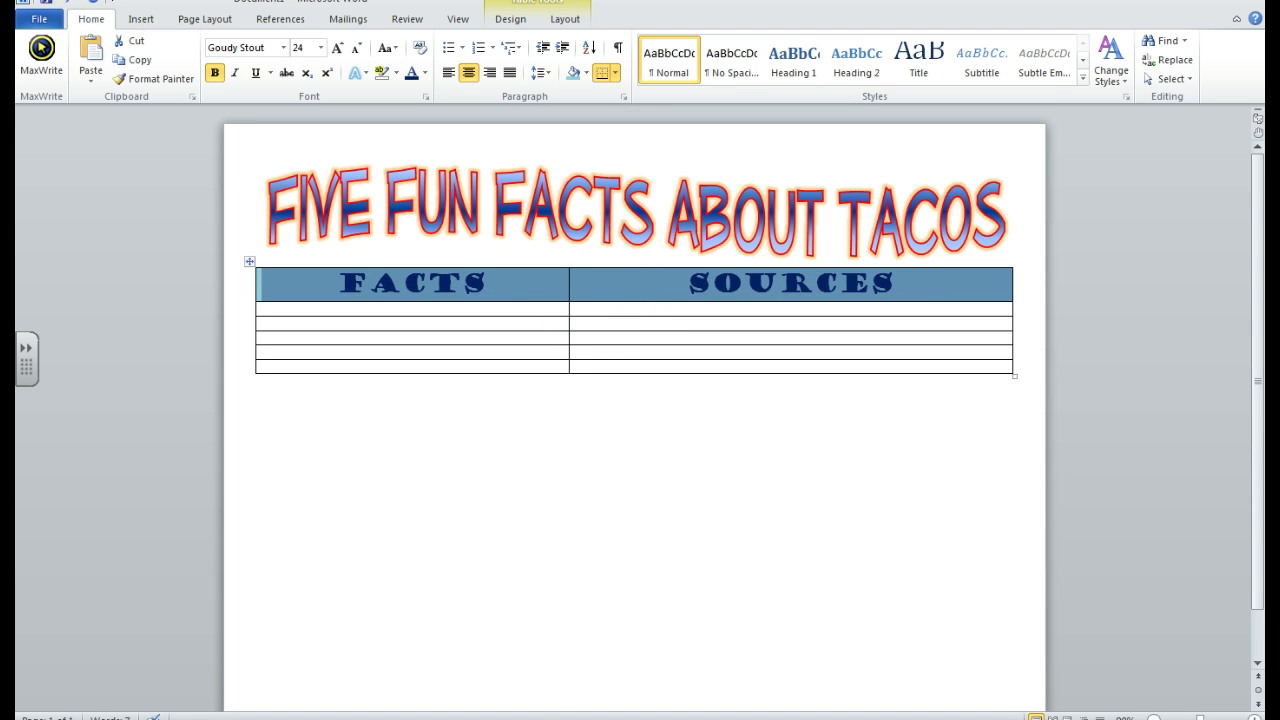
left_click(68, 3)
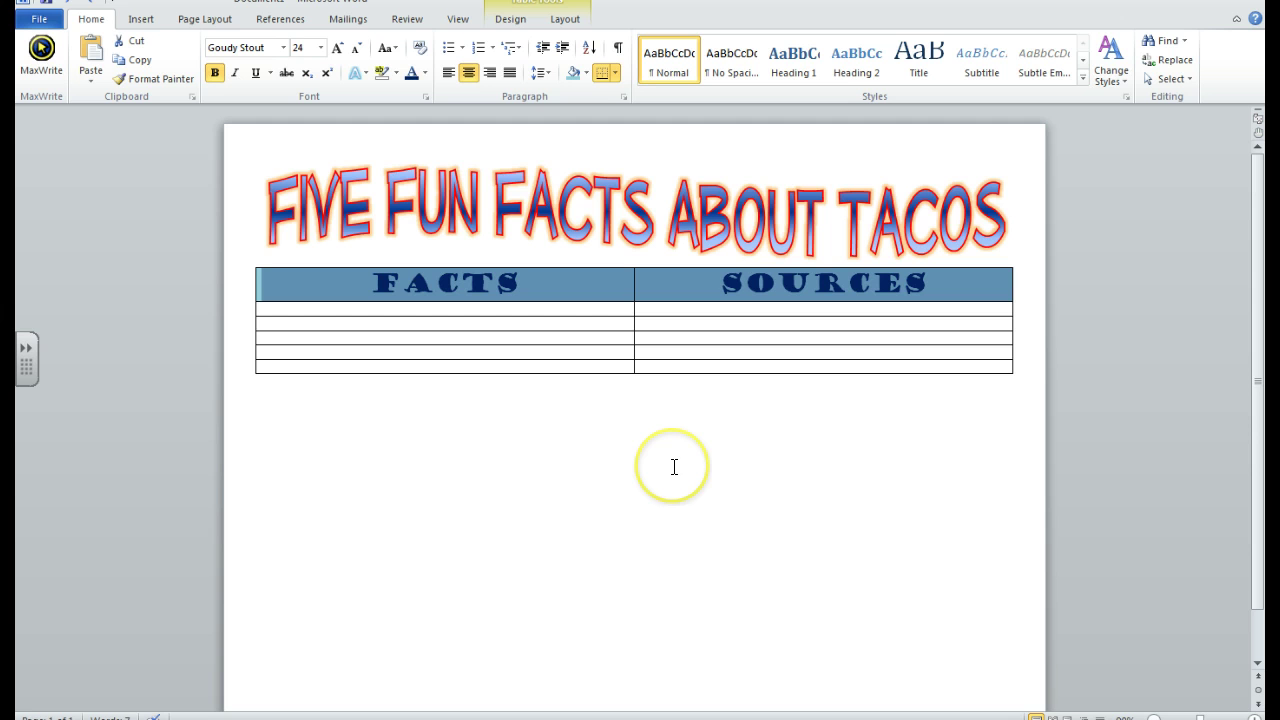